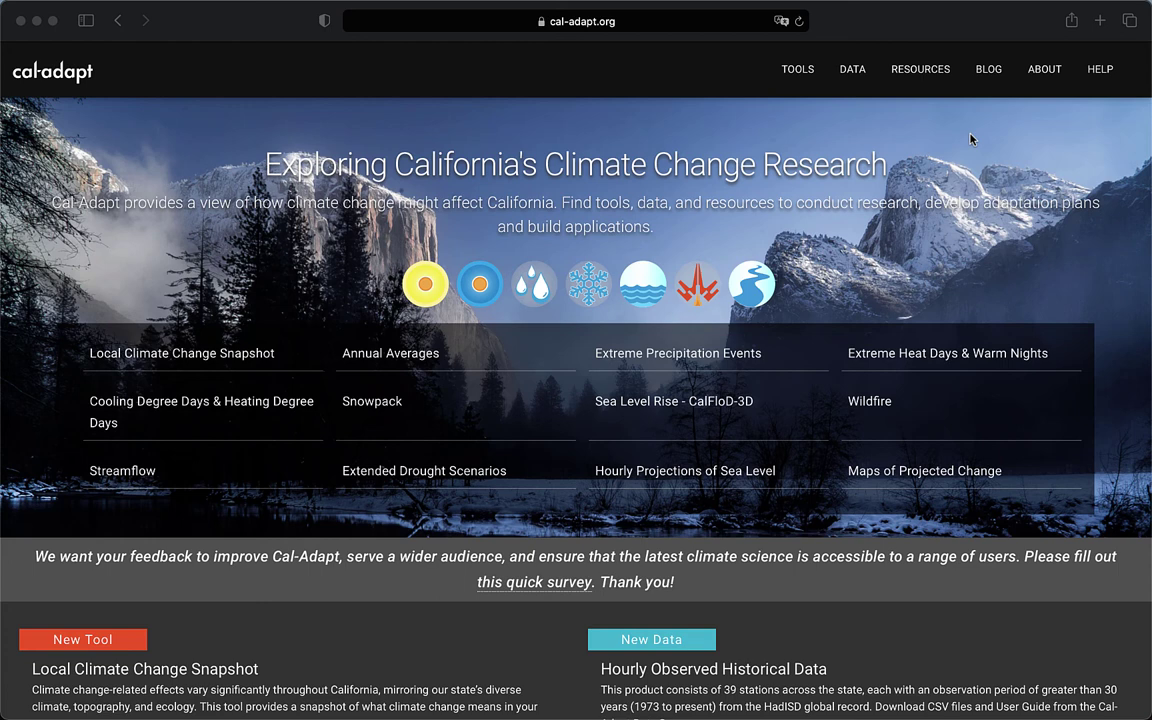
Step: Open the Local Climate Change Snapshot tool from Cal-Adapt's Tools collection
left_click(893, 273)
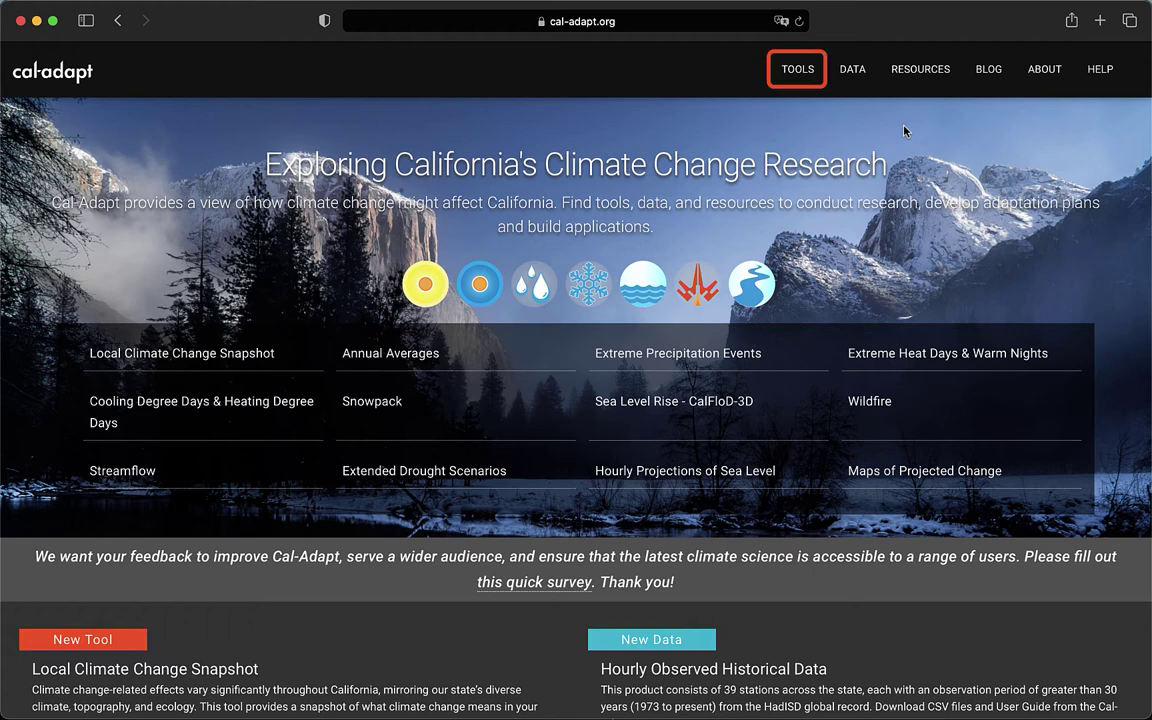
left_click(805, 74)
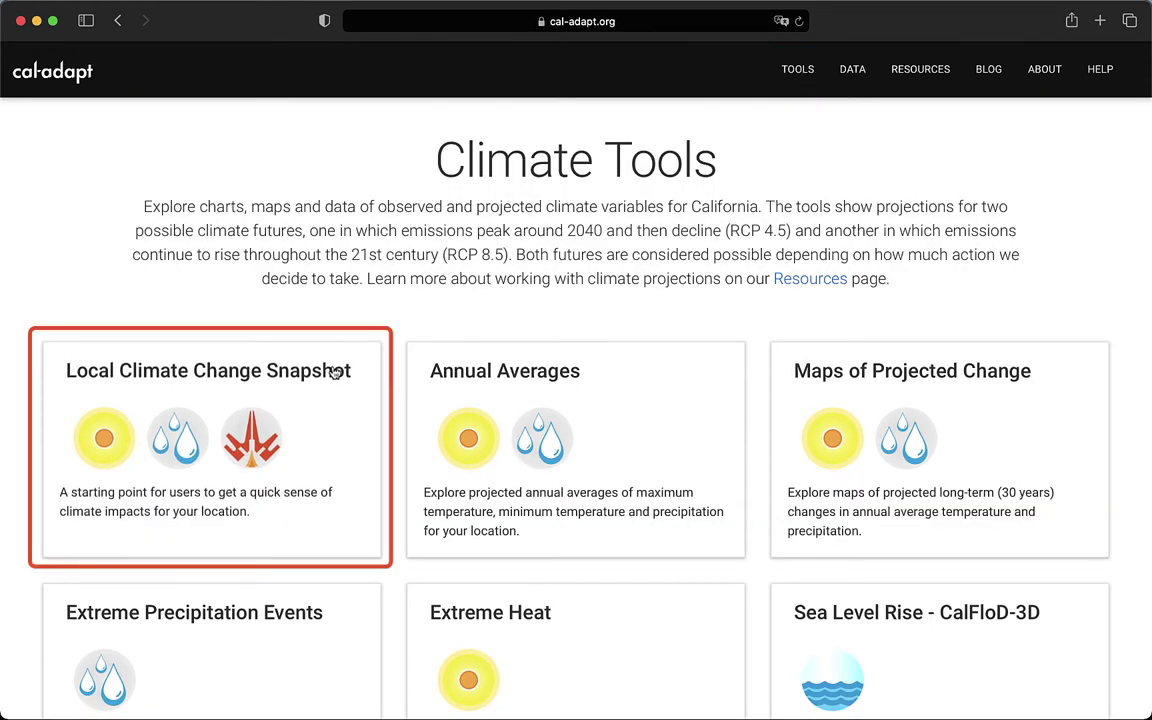
left_click(297, 412)
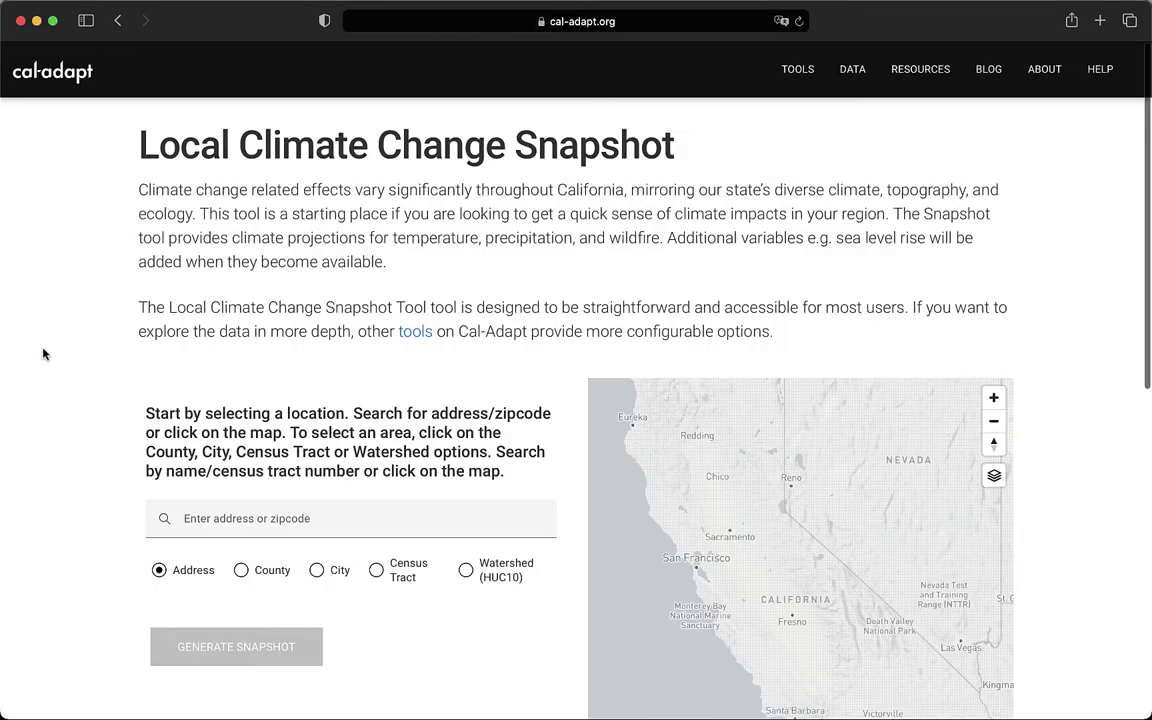
scroll(43, 353, "down", 2)
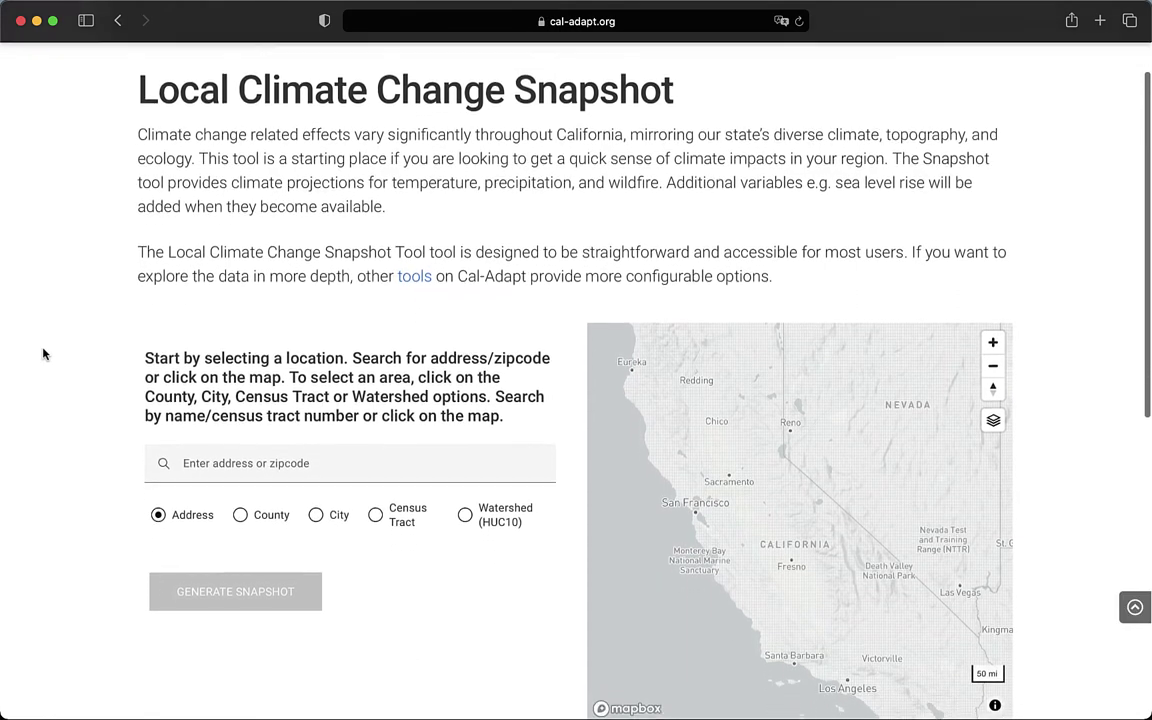
scroll(43, 353, "down", 2)
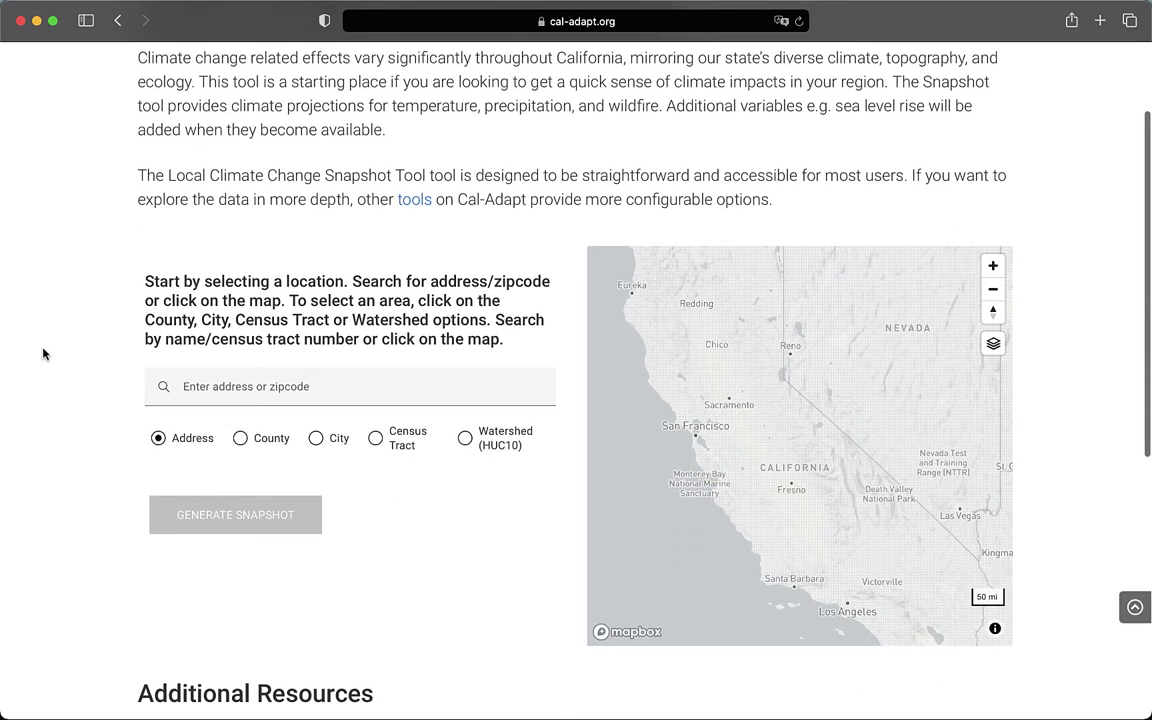
scroll(43, 353, "down", 1)
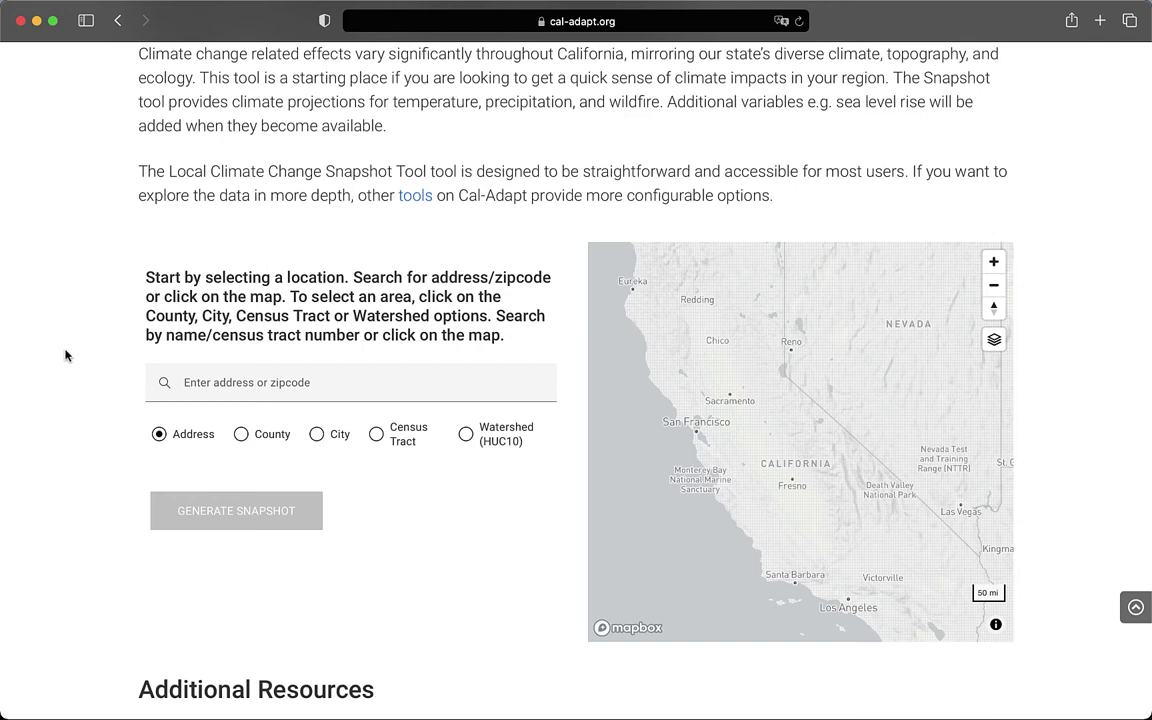
Step: Paste the Joshua Tree street address into the location search and pick the matching suggestion
left_click(182, 381)
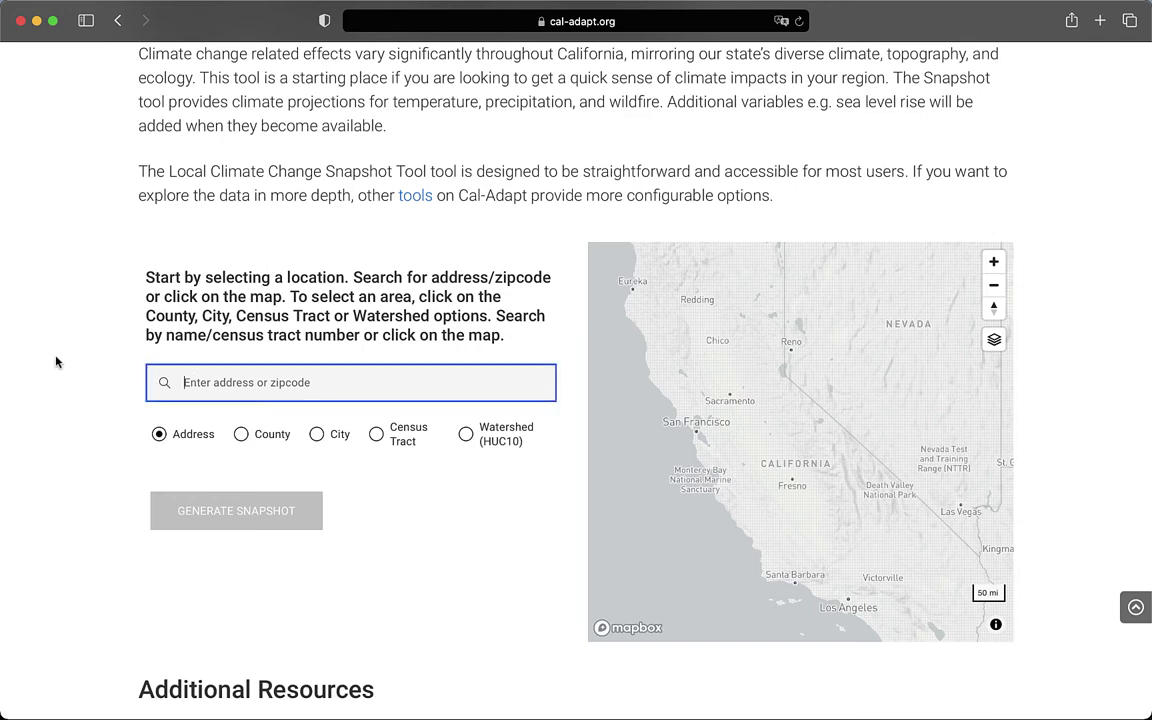
type("6554 Park Boulevard, Joshua Tree, California")
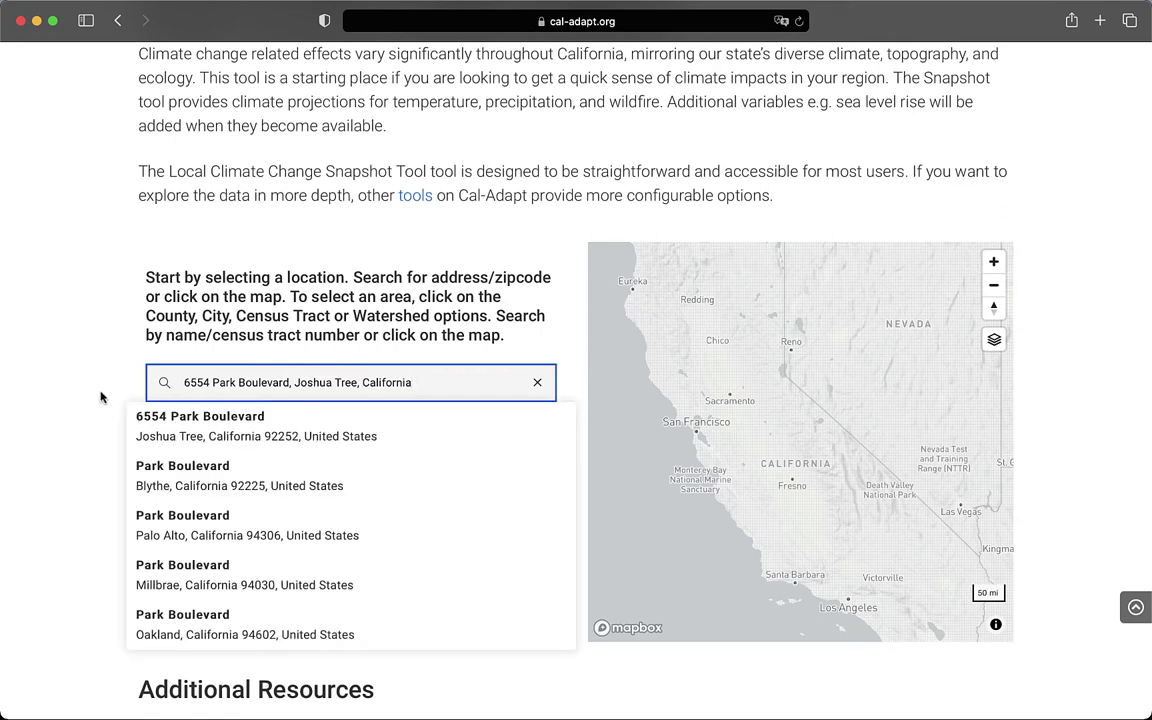
left_click(172, 422)
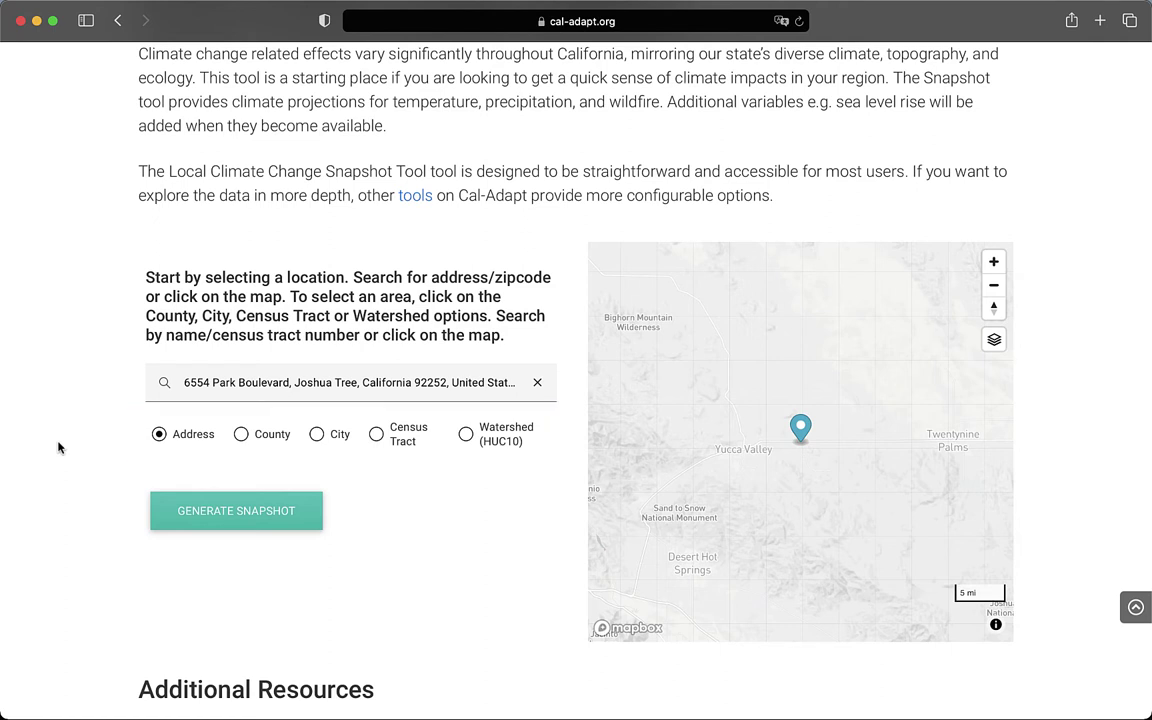
Step: Switch the location type to County so San Bernardino County is outlined
left_click(265, 436)
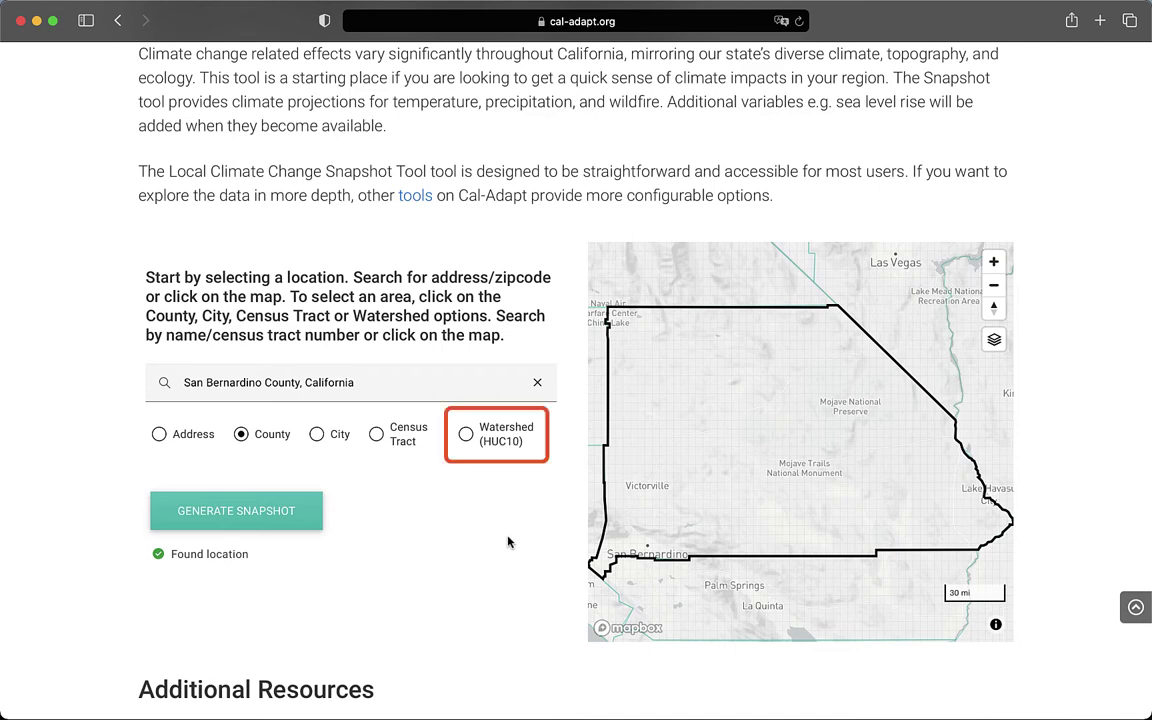
Step: Try Watershed (HUC10) on the Salton Sea area, then switch the location type to City
left_click(488, 440)
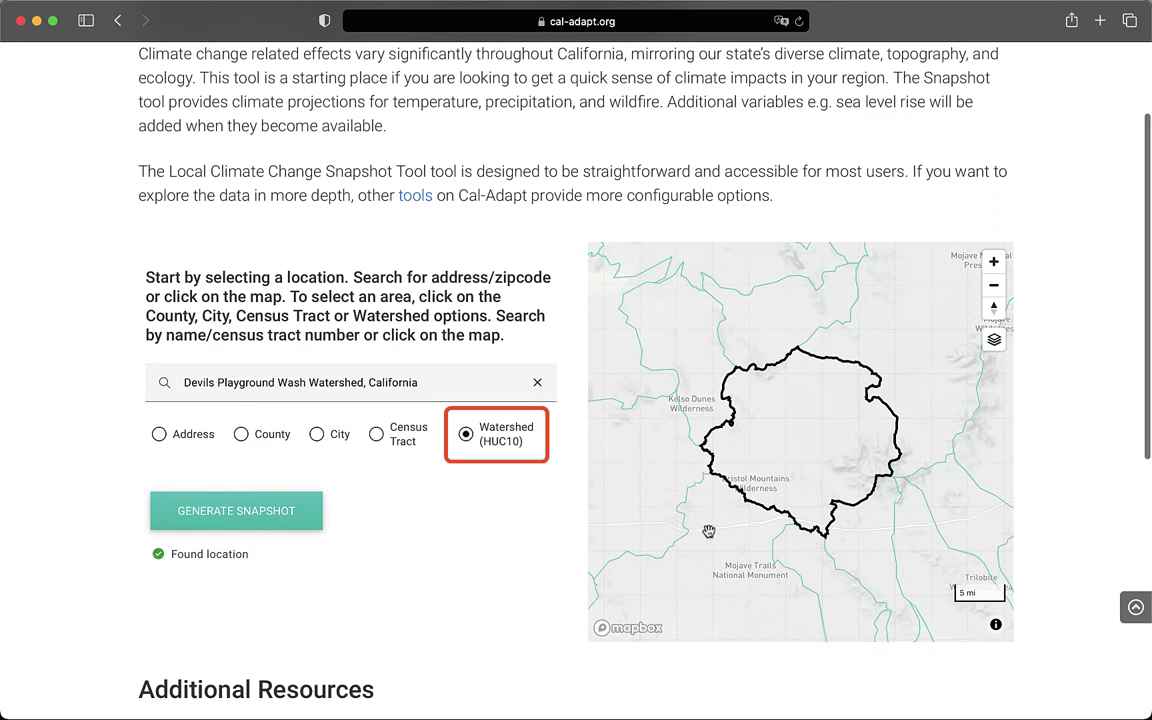
scroll(707, 532, "down", 3)
scroll(707, 532, "down", 5)
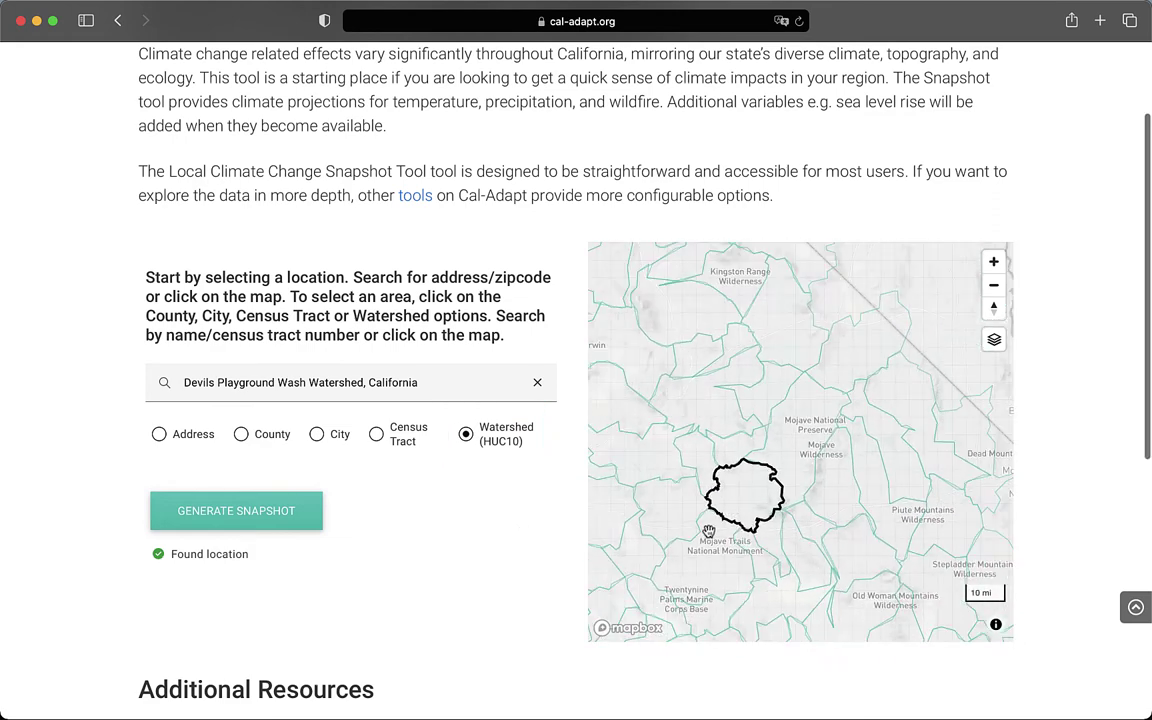
left_click_drag(648, 568, 686, 420)
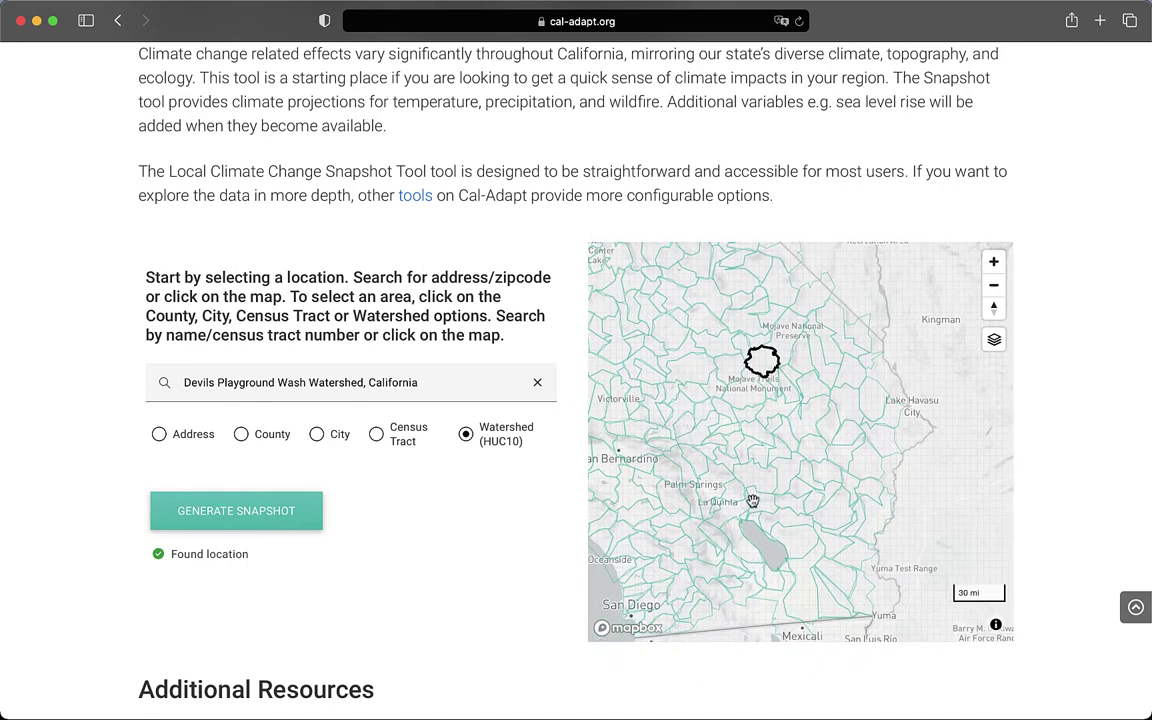
left_click(776, 557)
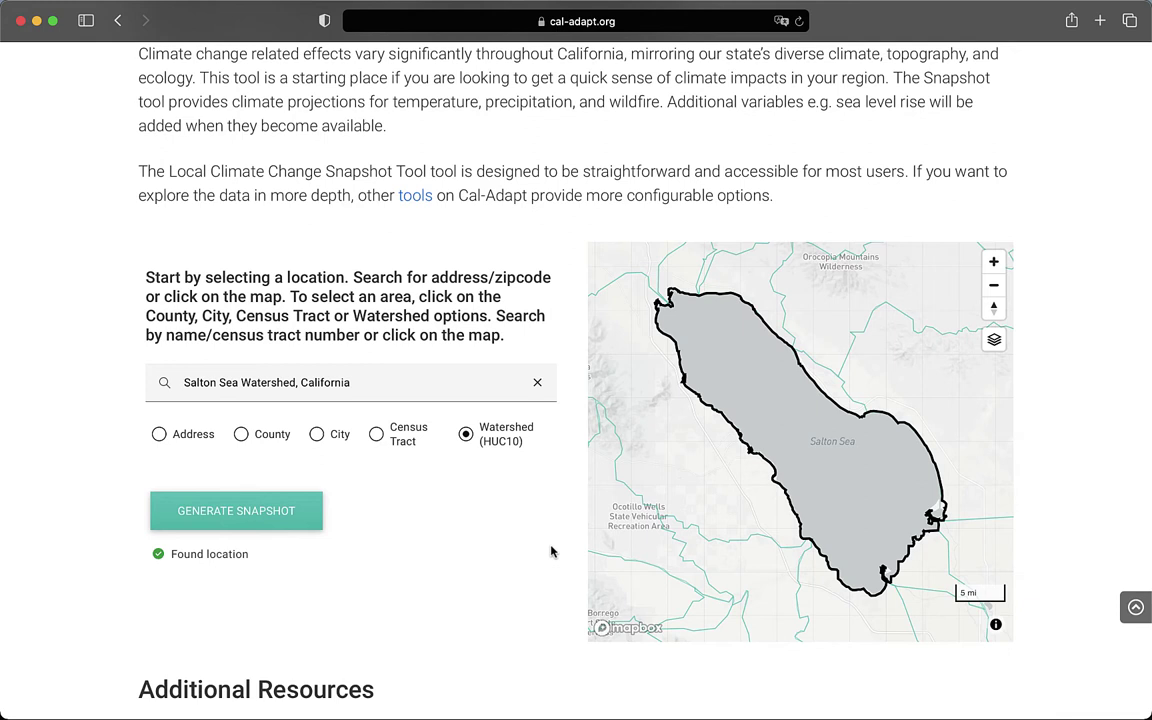
left_click(334, 435)
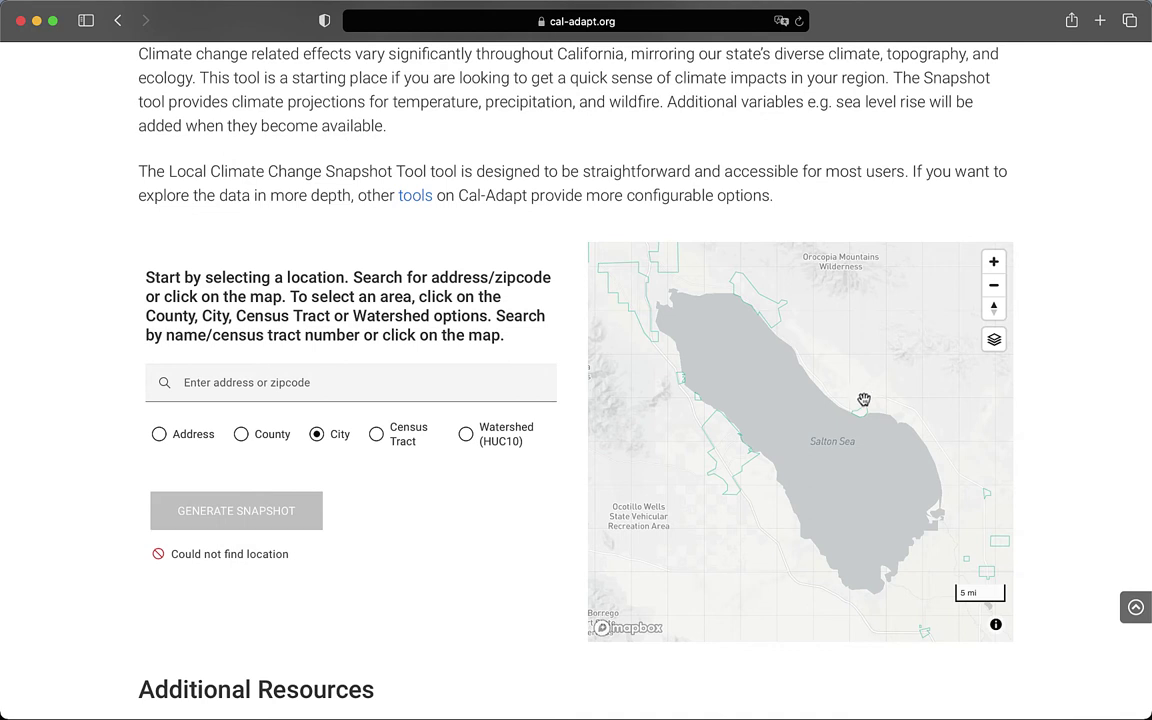
left_click(861, 410)
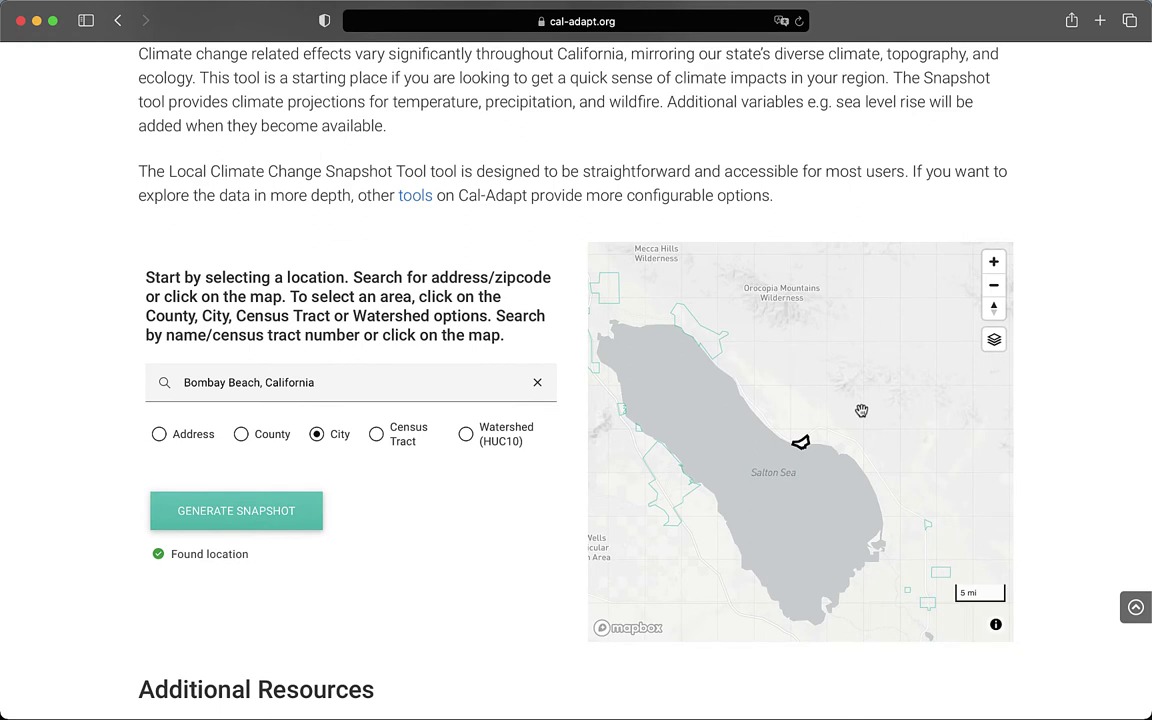
left_click(537, 382)
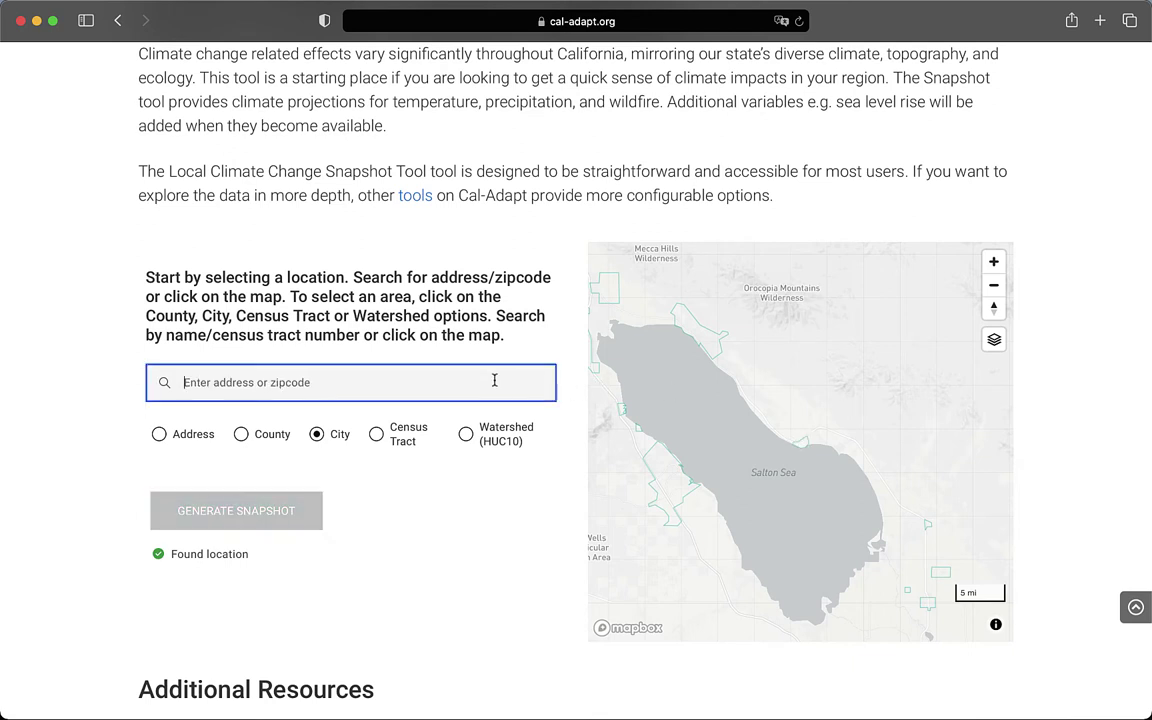
Step: Switch back to Address, re-enter the Joshua Tree street address, and generate the snapshot
left_click(205, 435)
left_click(537, 382)
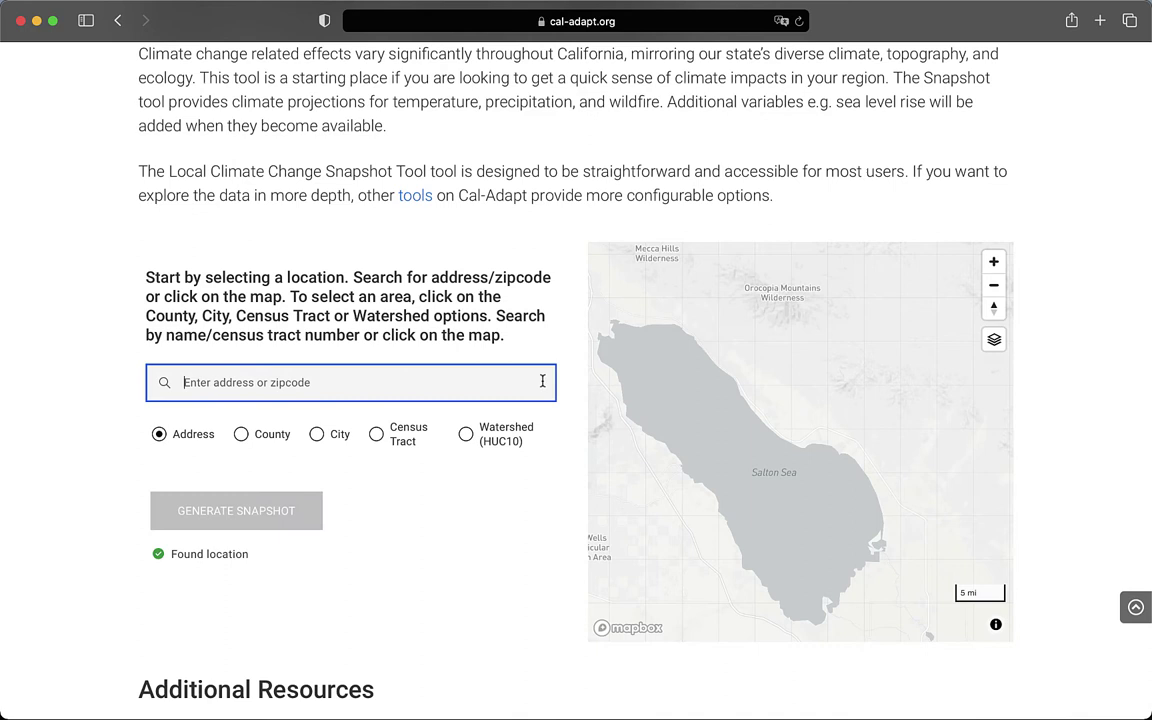
type("6554 Park Boulevard, Joshua Tree, California")
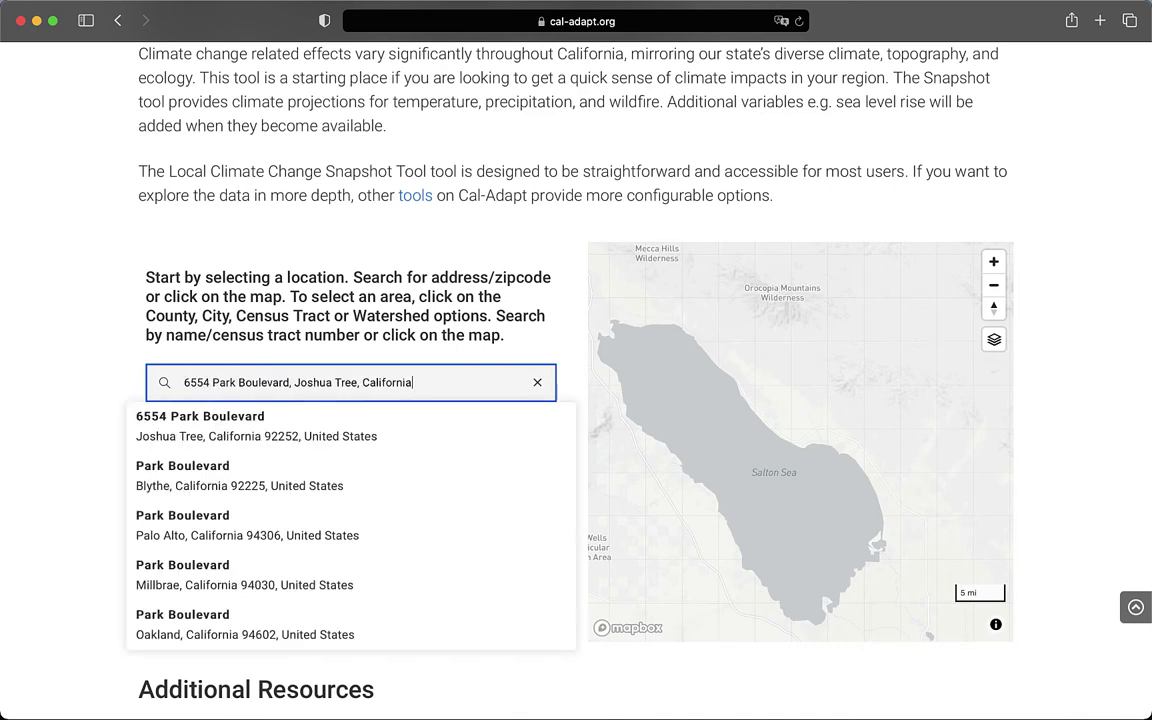
left_click(285, 433)
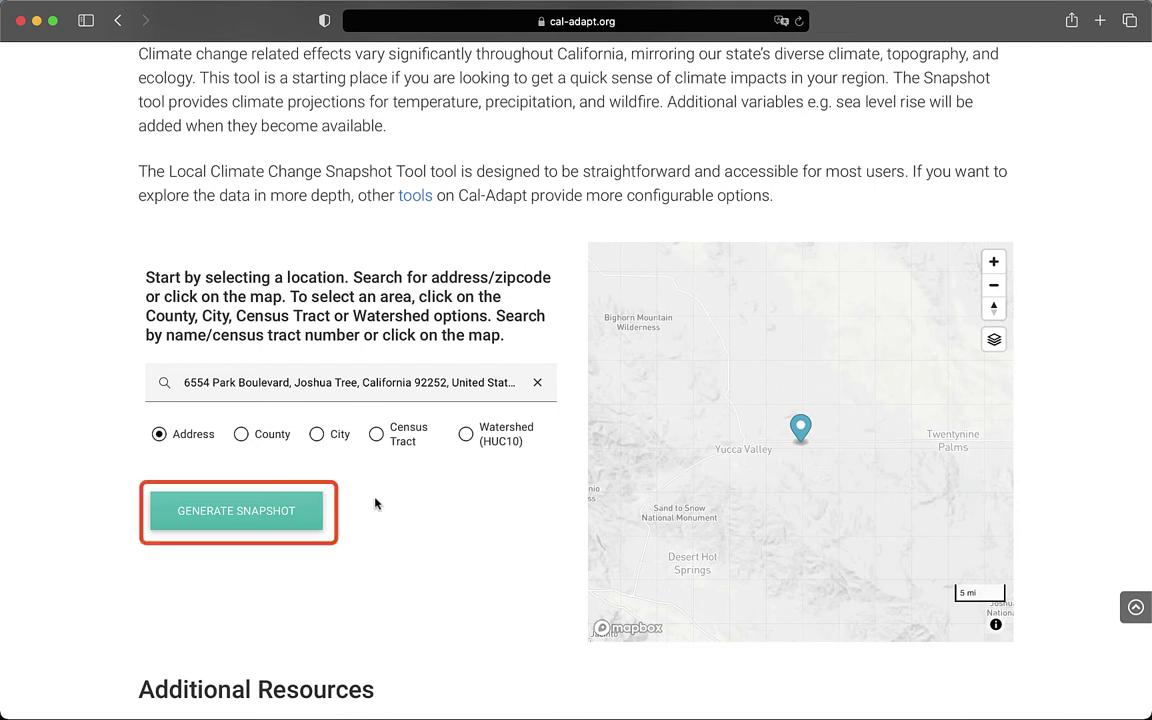
left_click(265, 511)
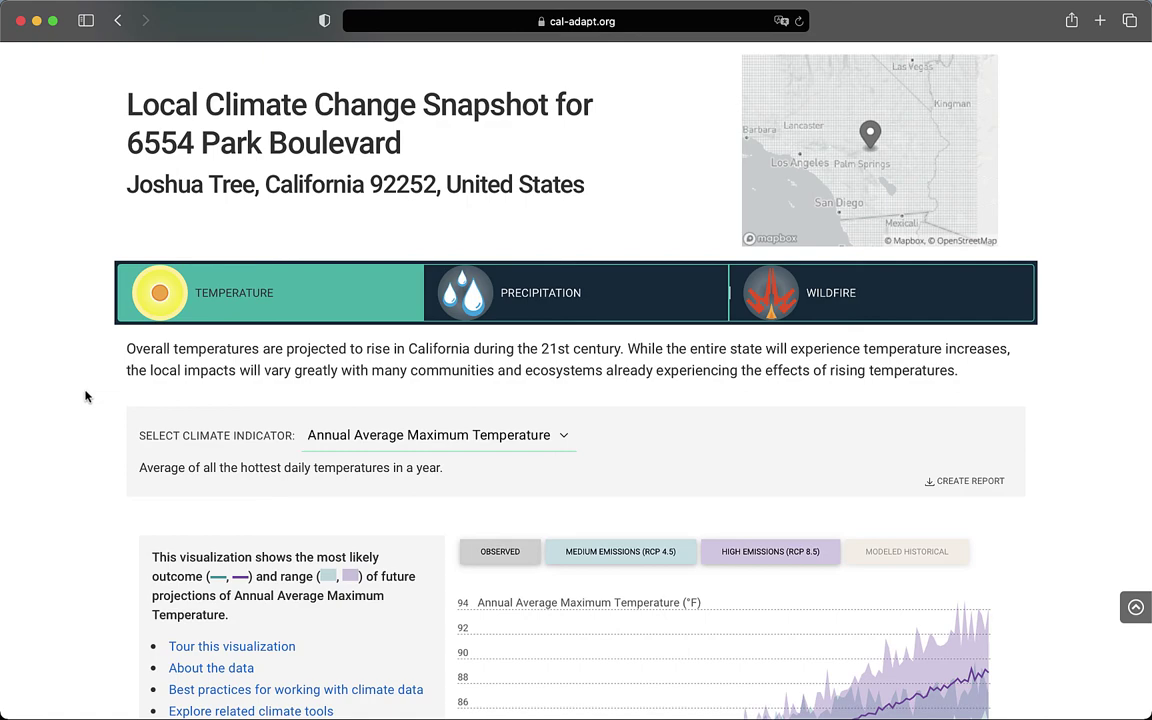
Step: Scroll down the Joshua Tree snapshot to the chart and the climate indicator selector
scroll(85, 397, "down", 3)
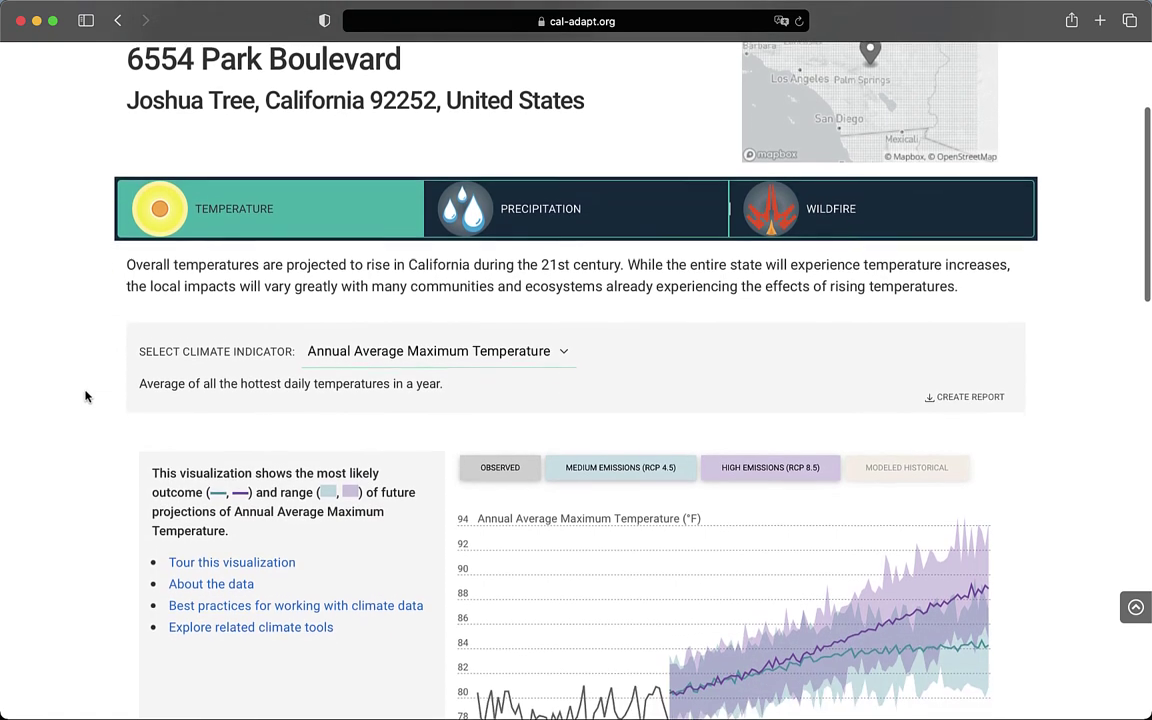
scroll(85, 397, "down", 4)
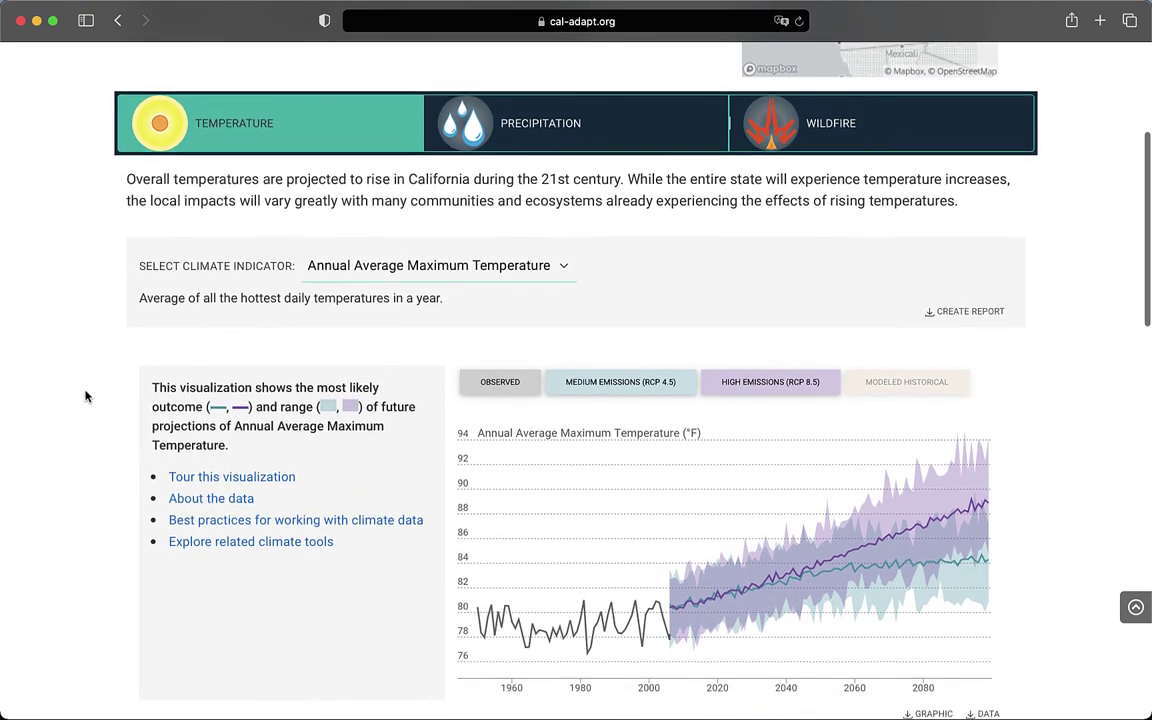
scroll(85, 397, "down", 2)
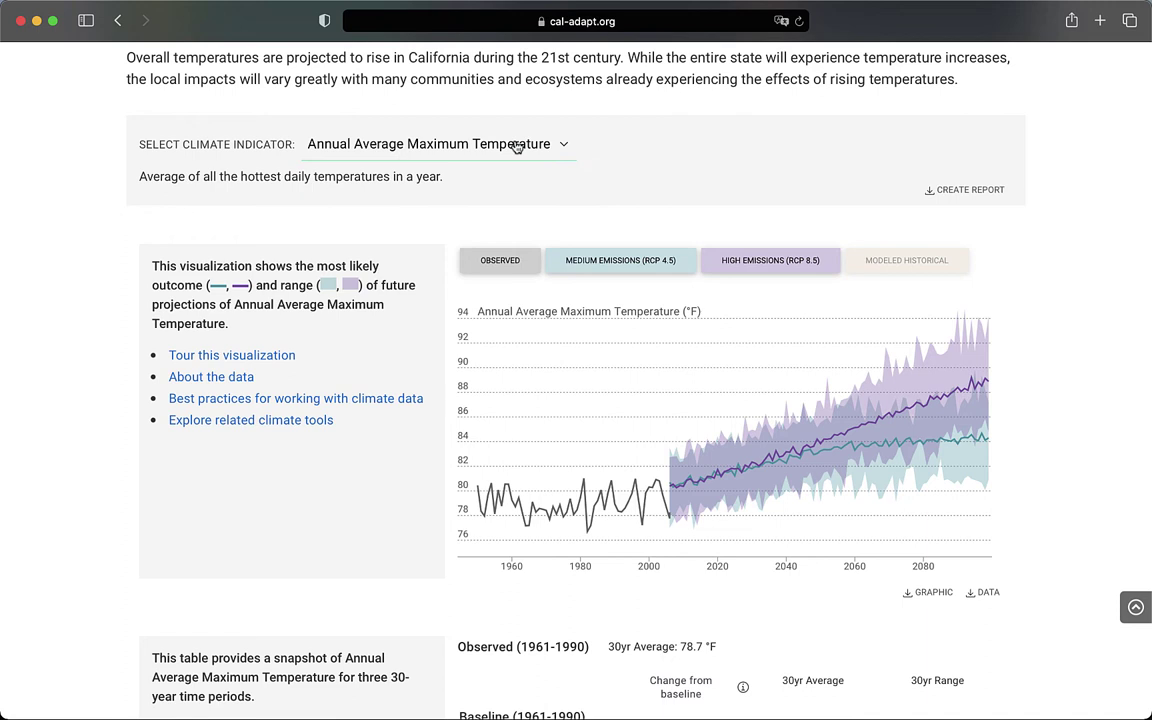
Step: Change the climate indicator to Extreme Heat Days with its 104.7 °F threshold
left_click(516, 147)
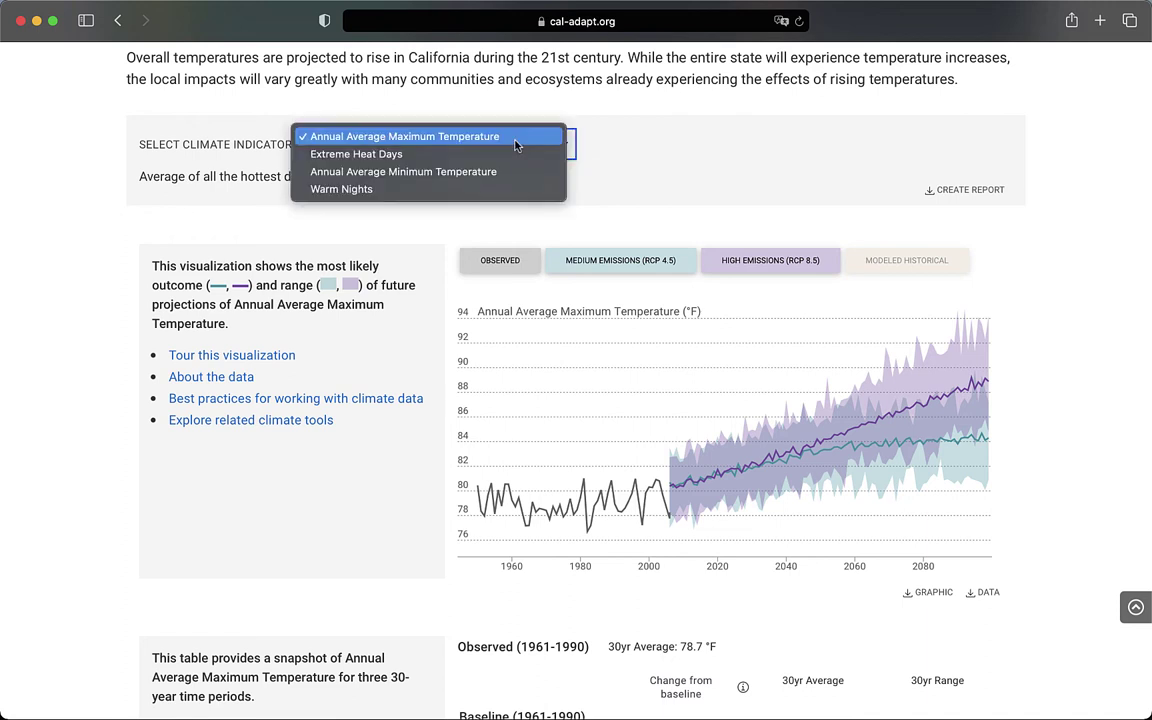
left_click(507, 156)
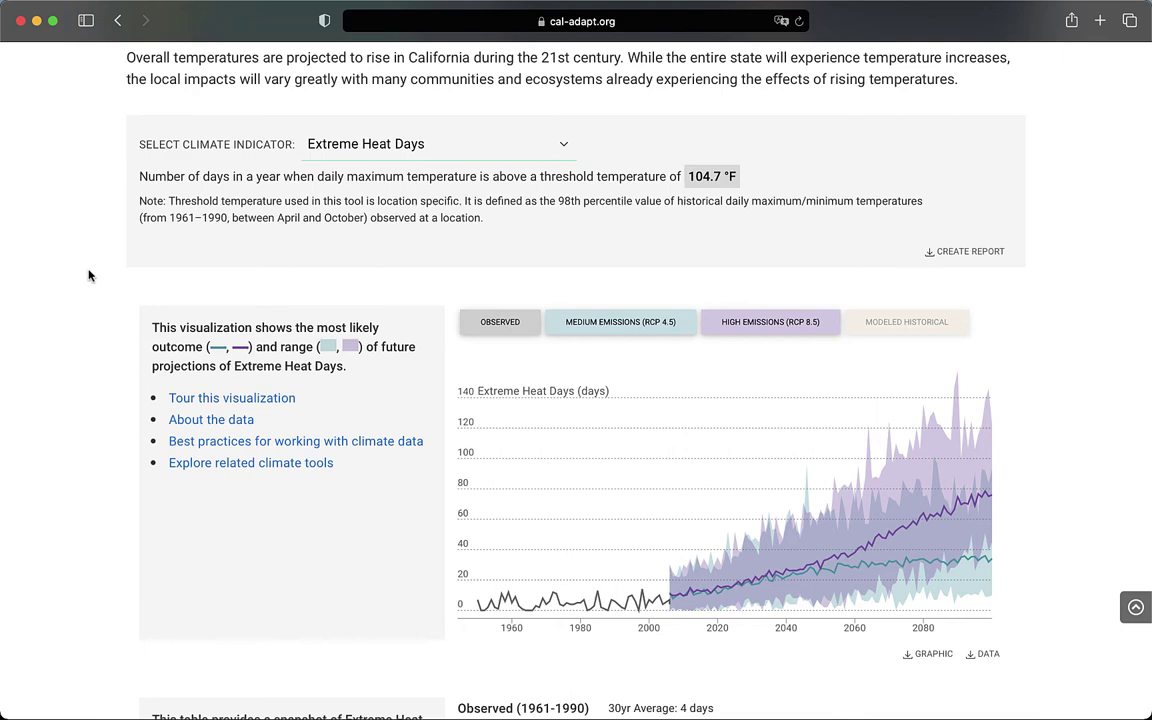
Step: Scroll down to the table showing a 64-day RCP 8.5 end-century average
scroll(88, 276, "down", 5)
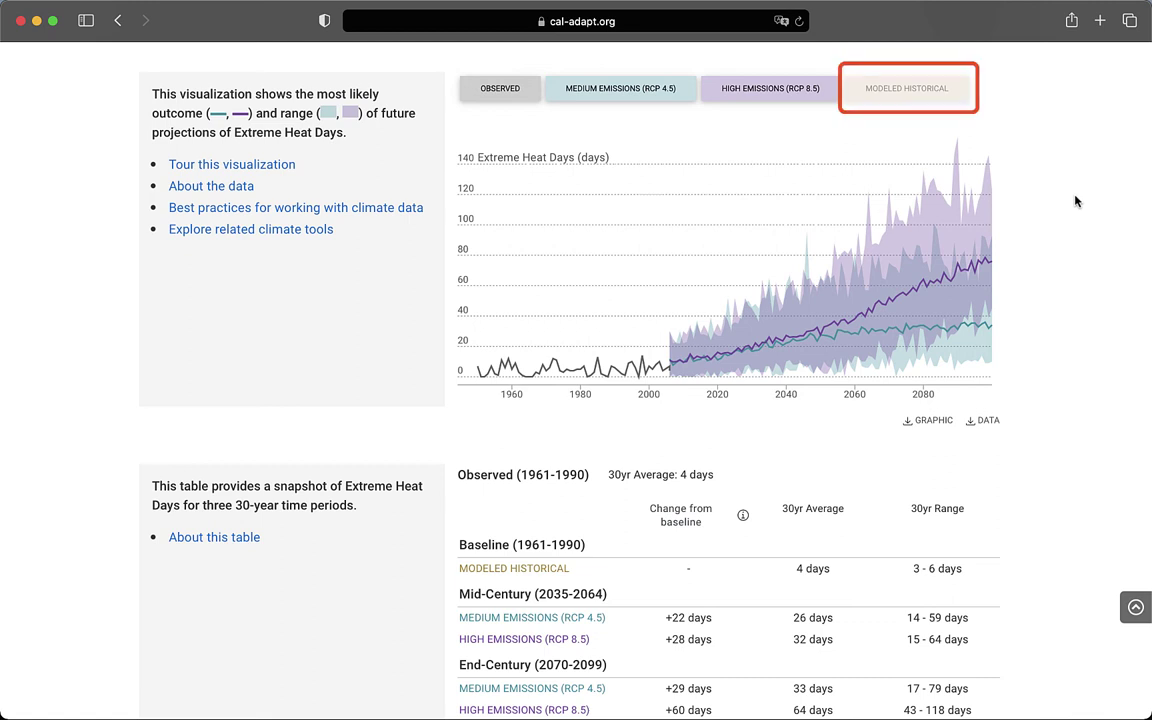
Step: Turn on the Modeled Historical range on the Extreme Heat Days chart
left_click(942, 97)
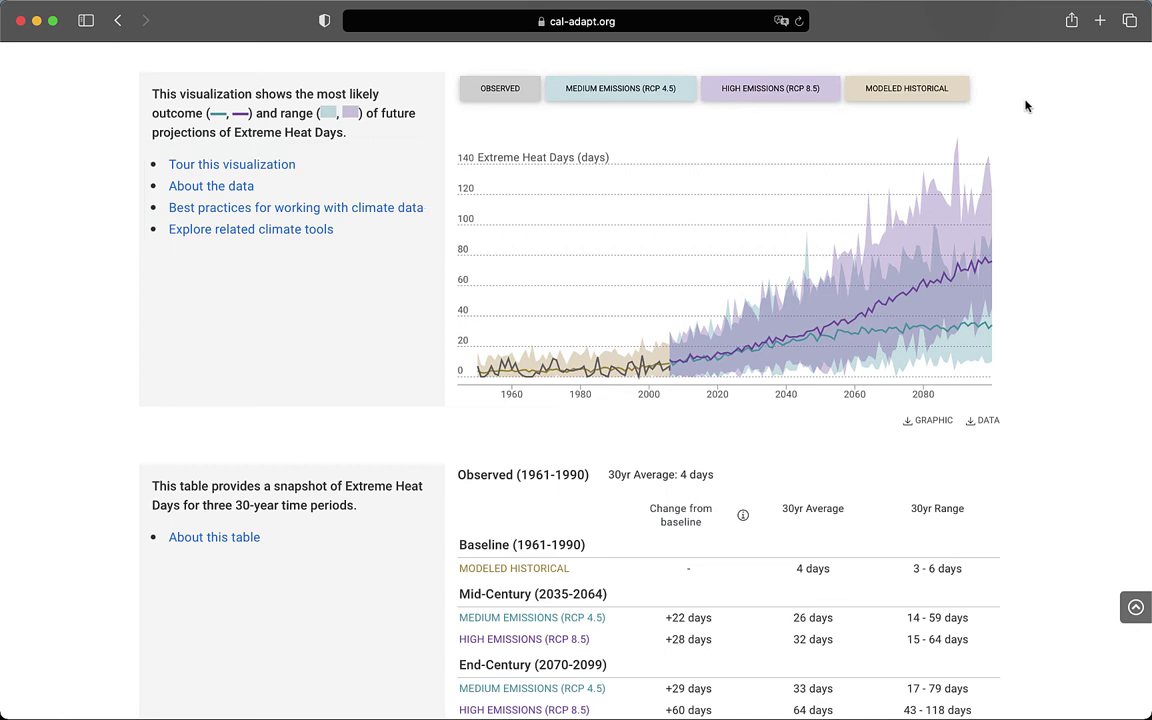
Step: Scroll down to the full emissions projection table and its data footnotes
scroll(1025, 106, "down", 5)
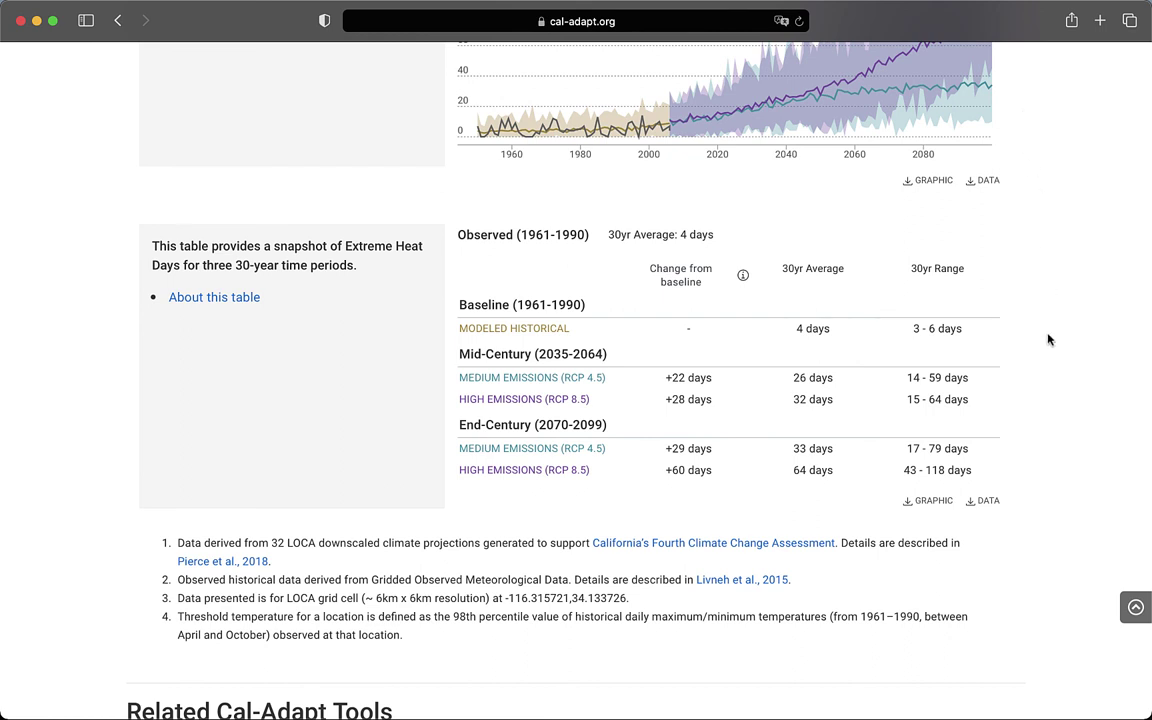
scroll(1048, 340, "down", 1)
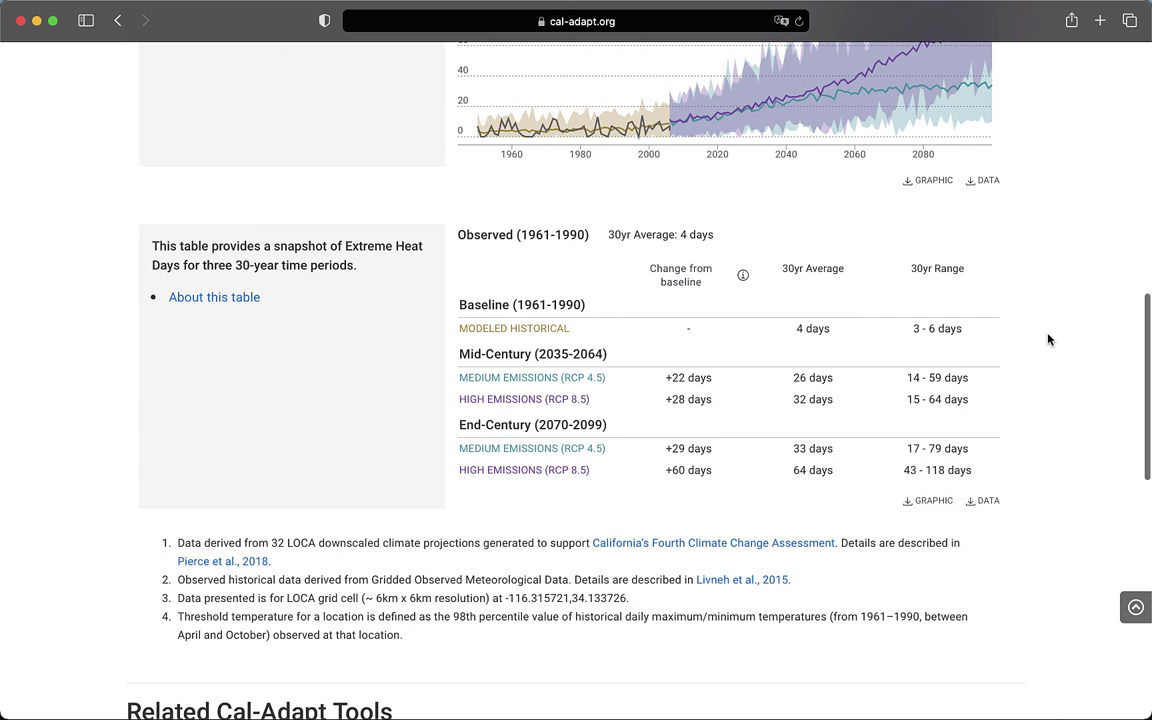
scroll(1048, 340, "down", 5)
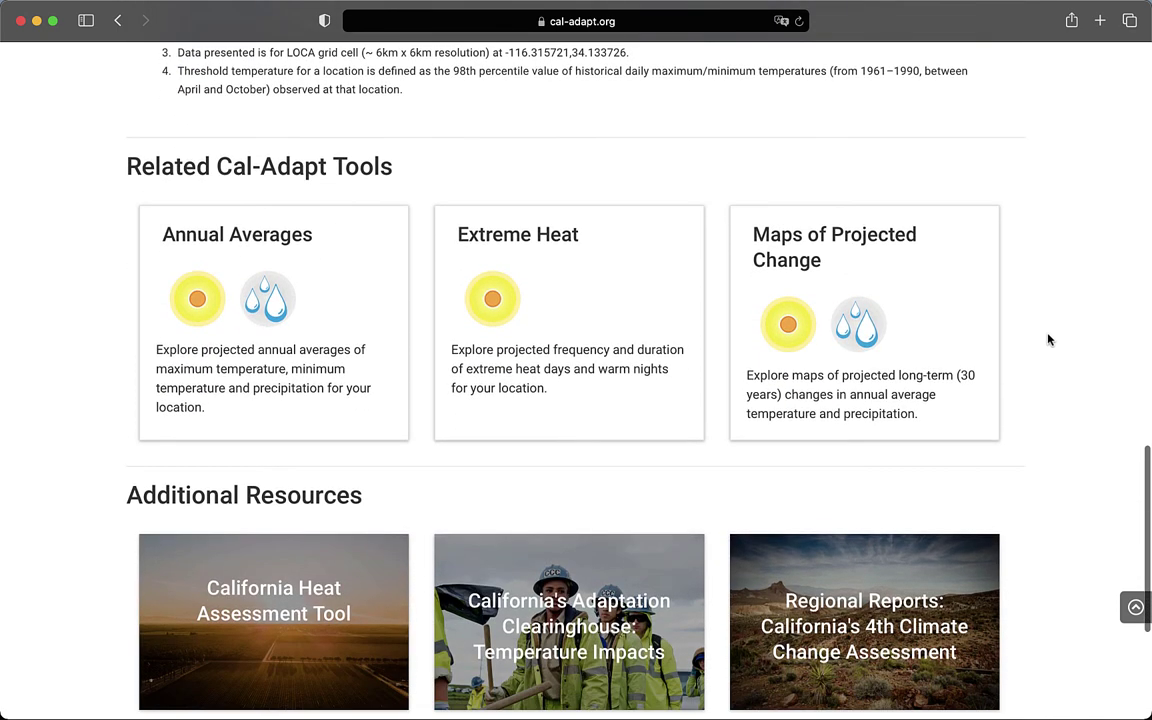
scroll(1048, 340, "down", 1)
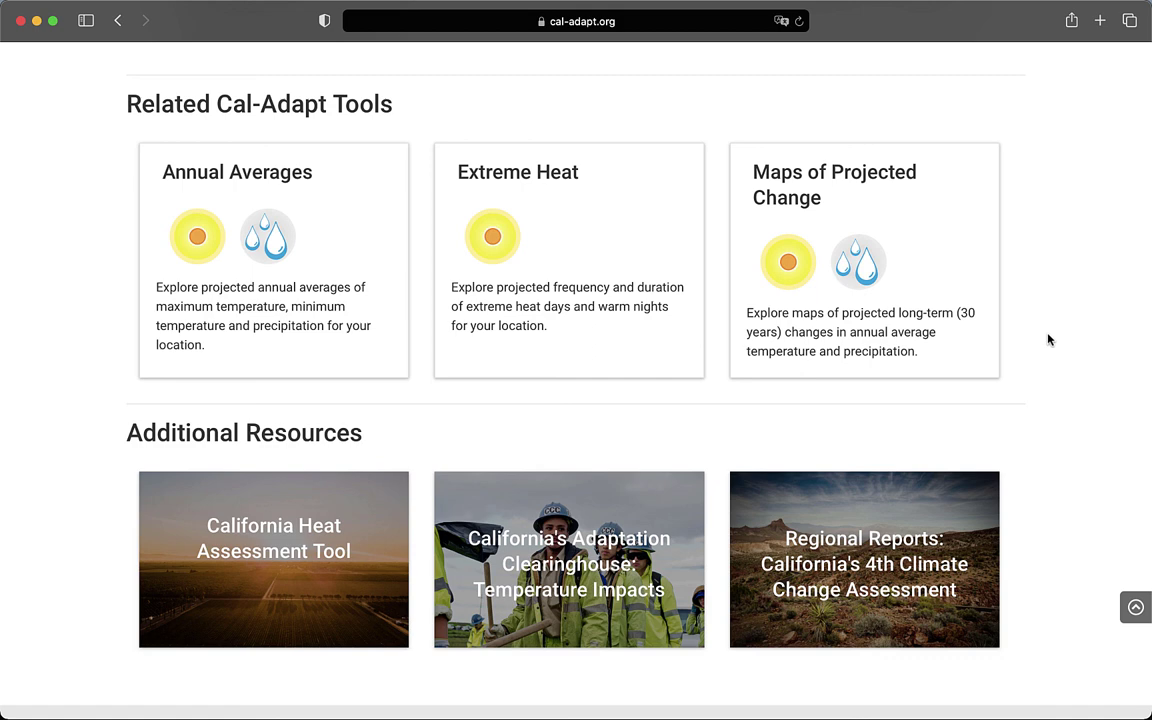
scroll(1048, 340, "up", 20)
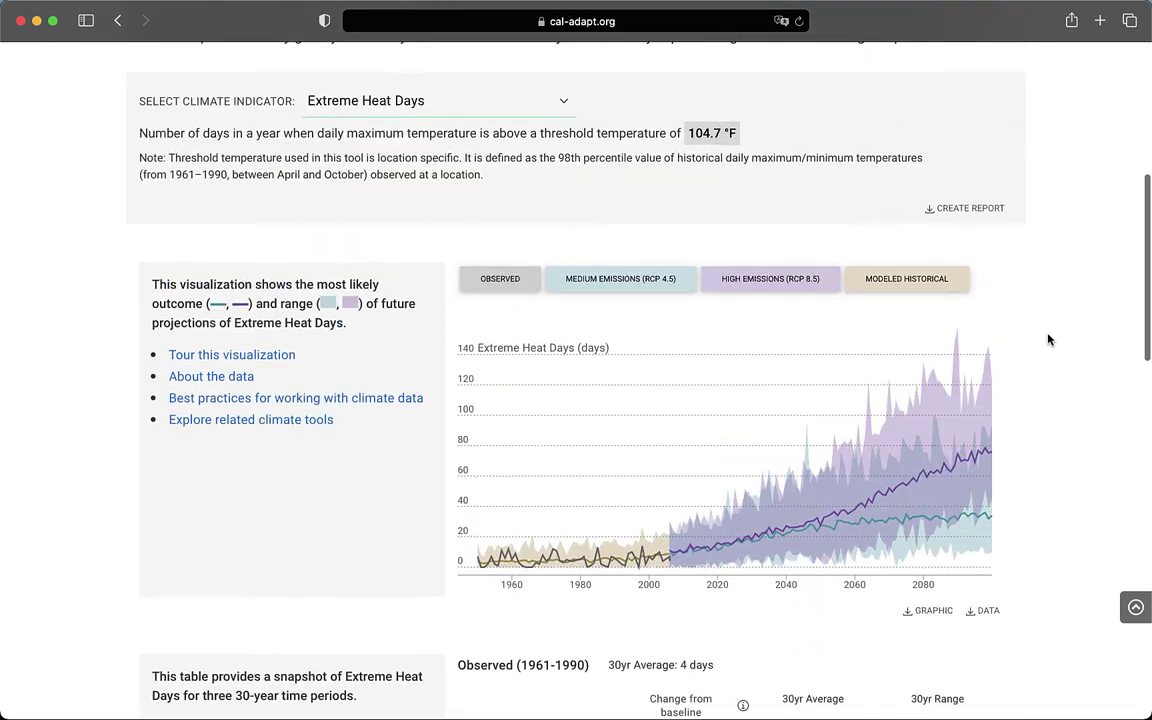
scroll(1048, 340, "down", 2)
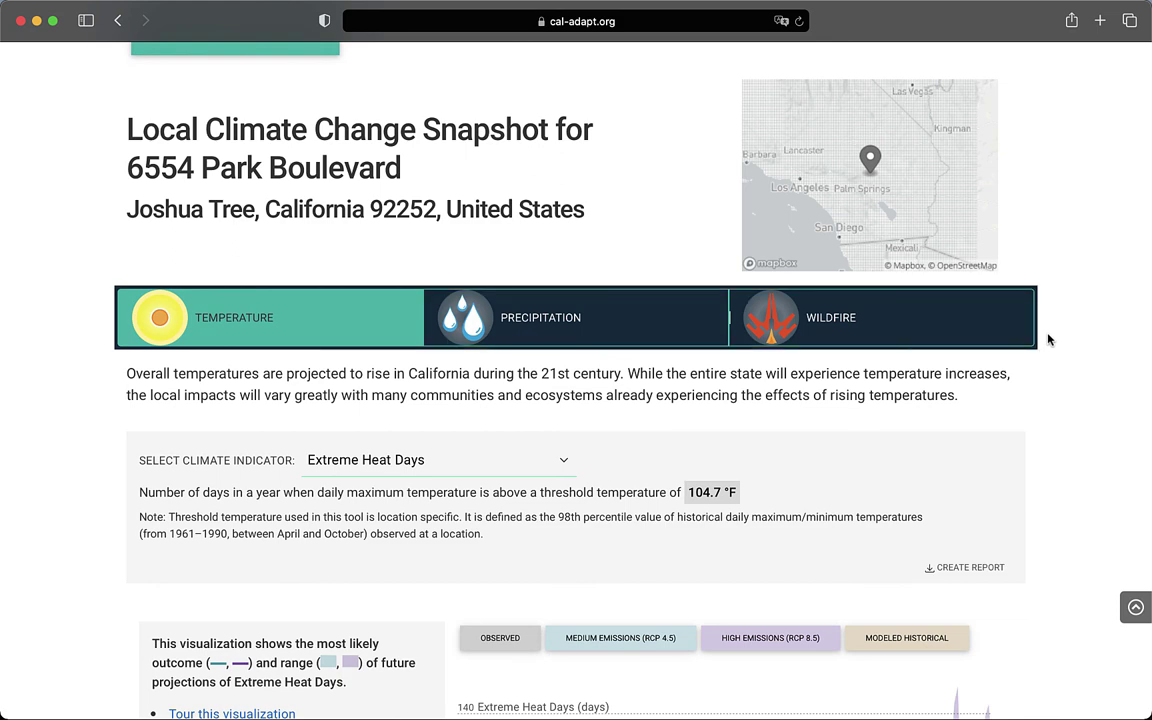
scroll(1048, 340, "down", 4)
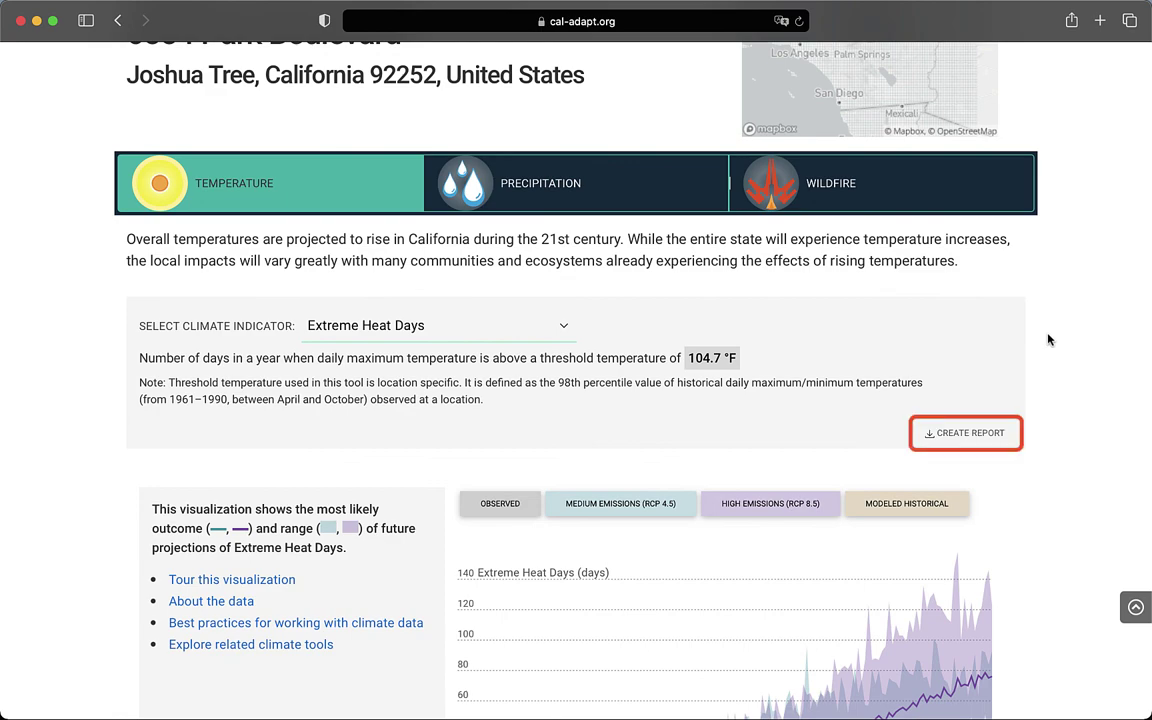
scroll(1048, 340, "down", 3)
scroll(1048, 340, "down", 15)
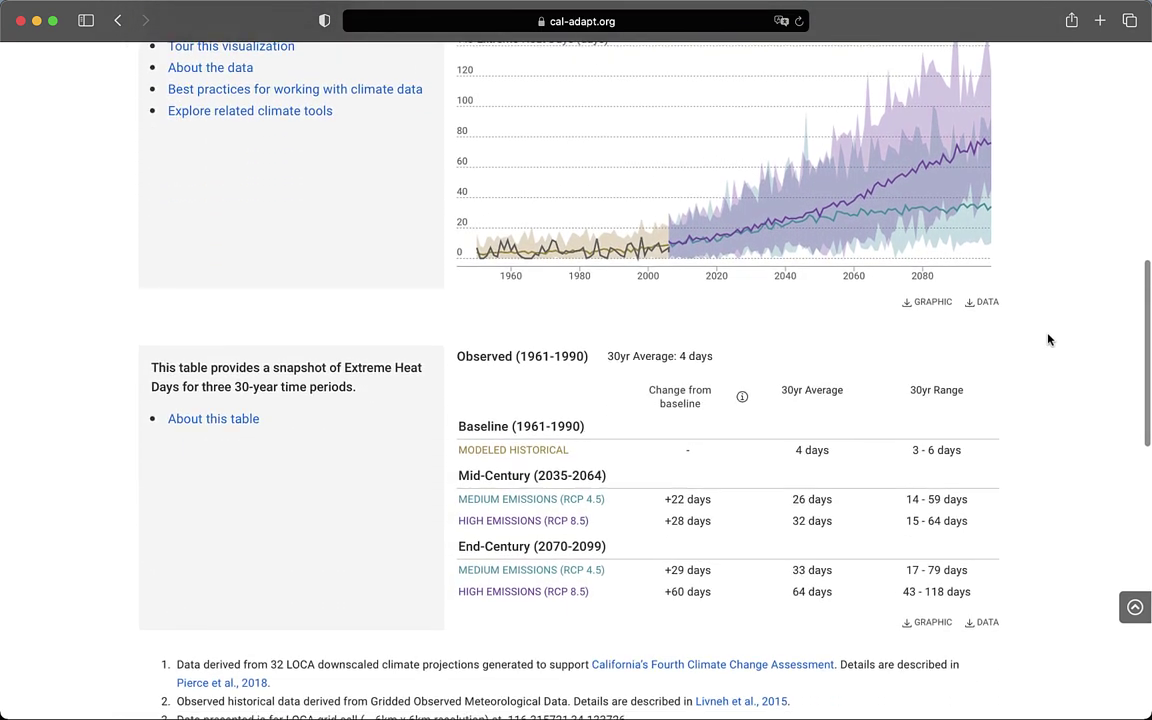